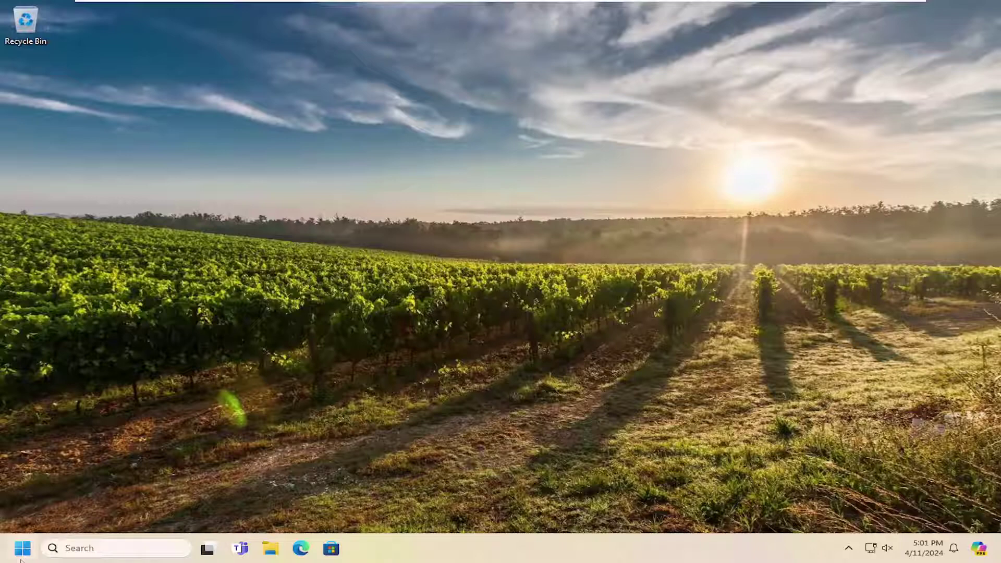
# Launch 'advanced system settings' from Start search and centre the System Properties dialog.
pyautogui.click(22, 548)
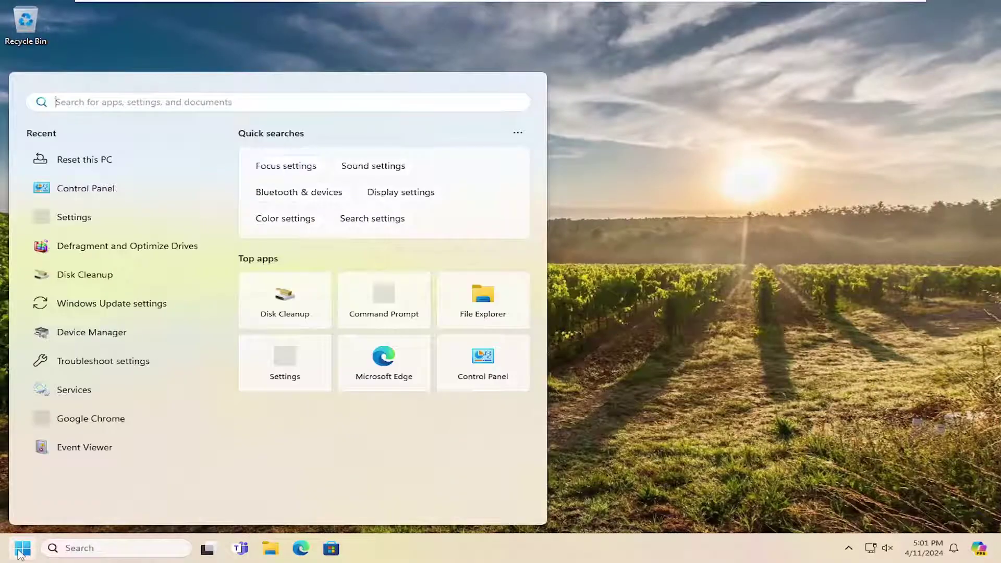
pyautogui.write('advanced sys')
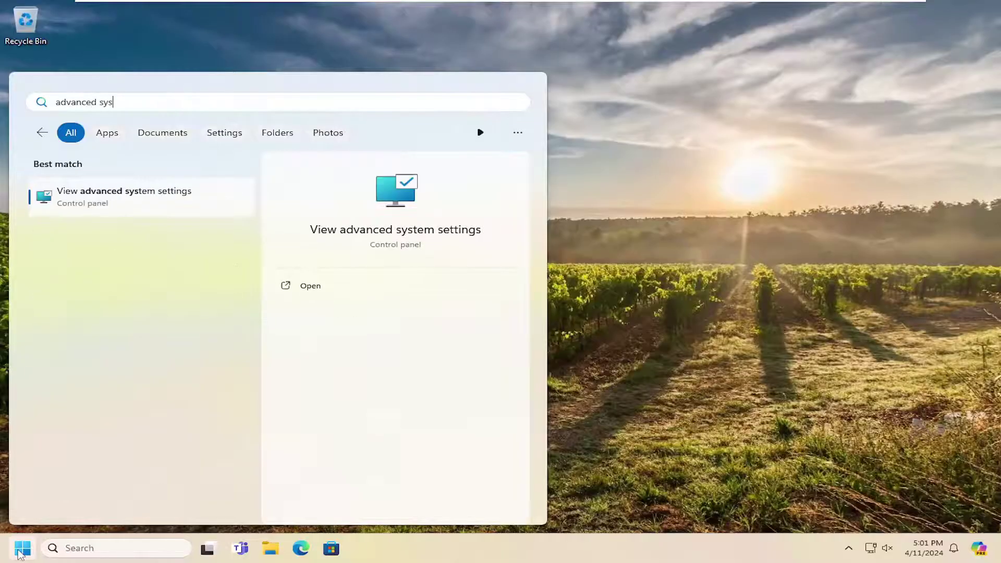
pyautogui.write('tem setting')
pyautogui.write('s')
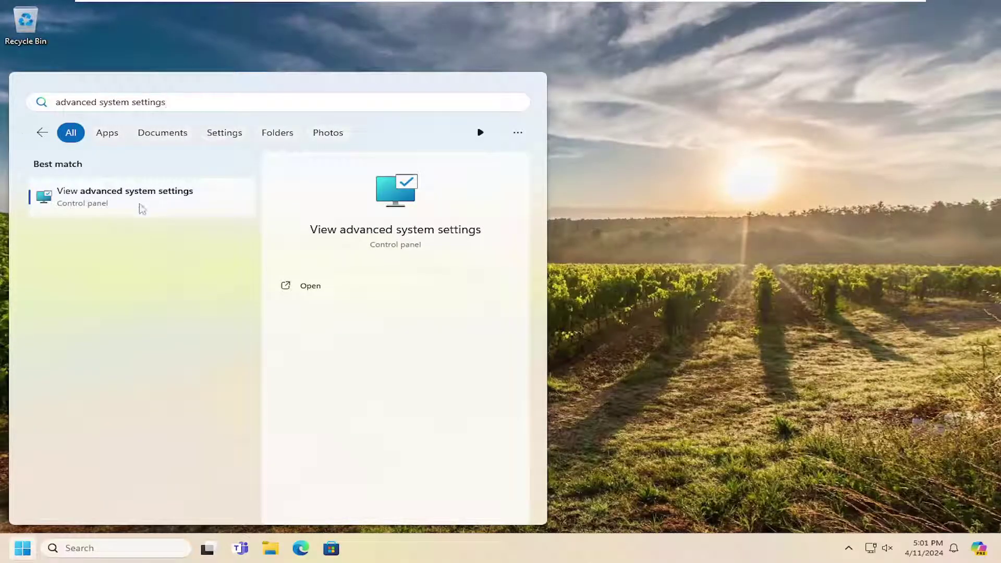
pyautogui.click(142, 197)
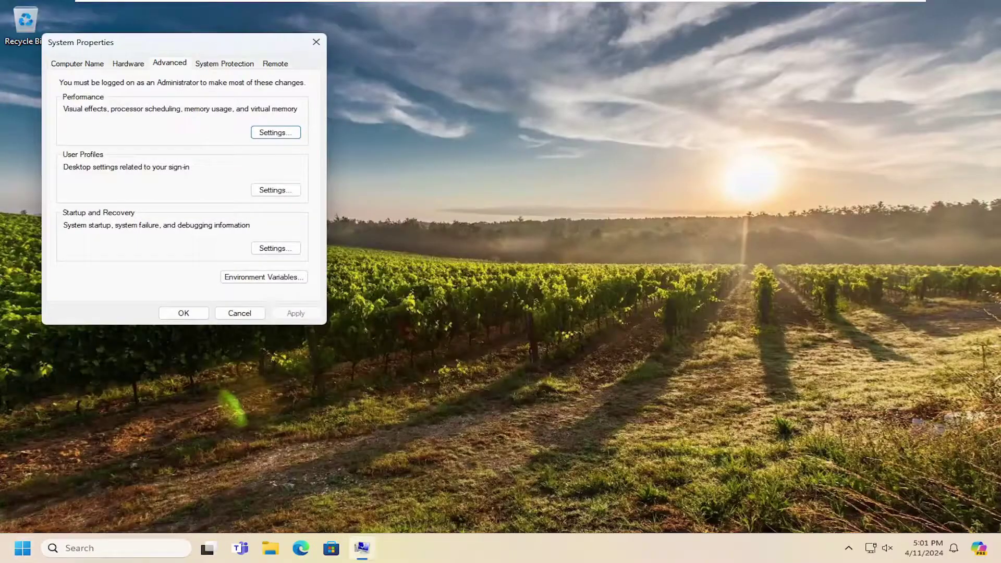
pyautogui.moveTo(156, 43); pyautogui.dragTo(423, 102)
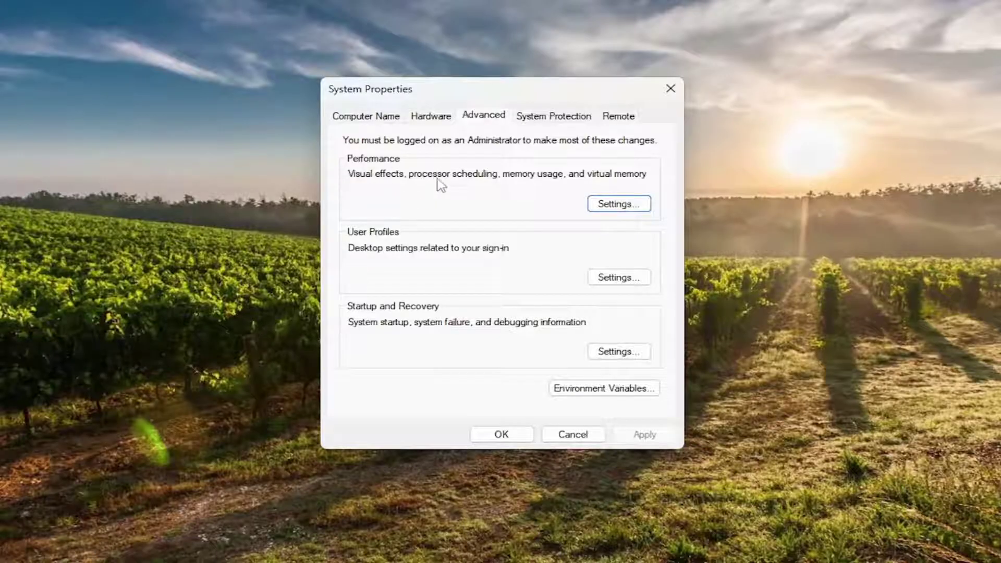
# Reach the Advanced page of Performance Options from System Properties.
pyautogui.click(617, 208)
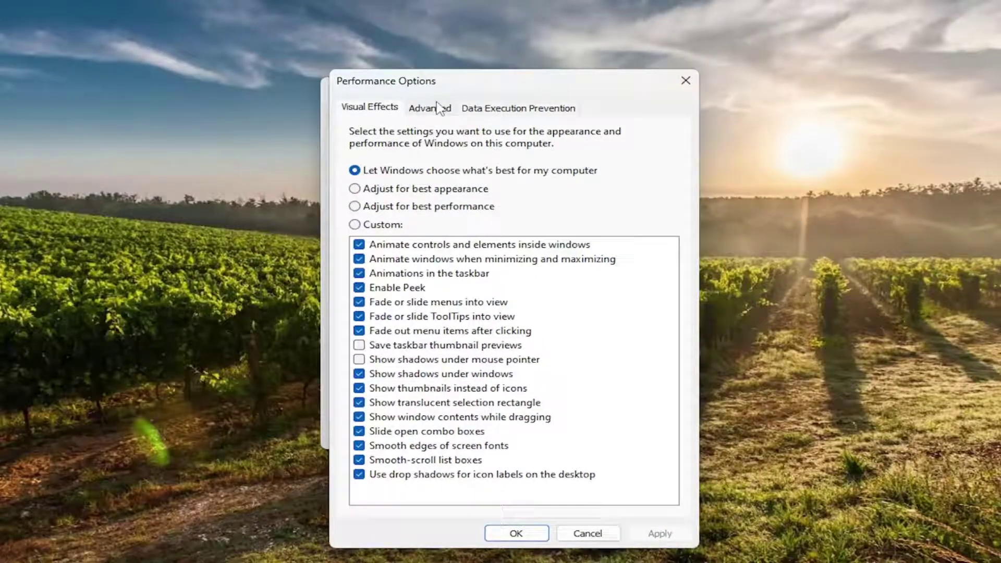
pyautogui.click(434, 108)
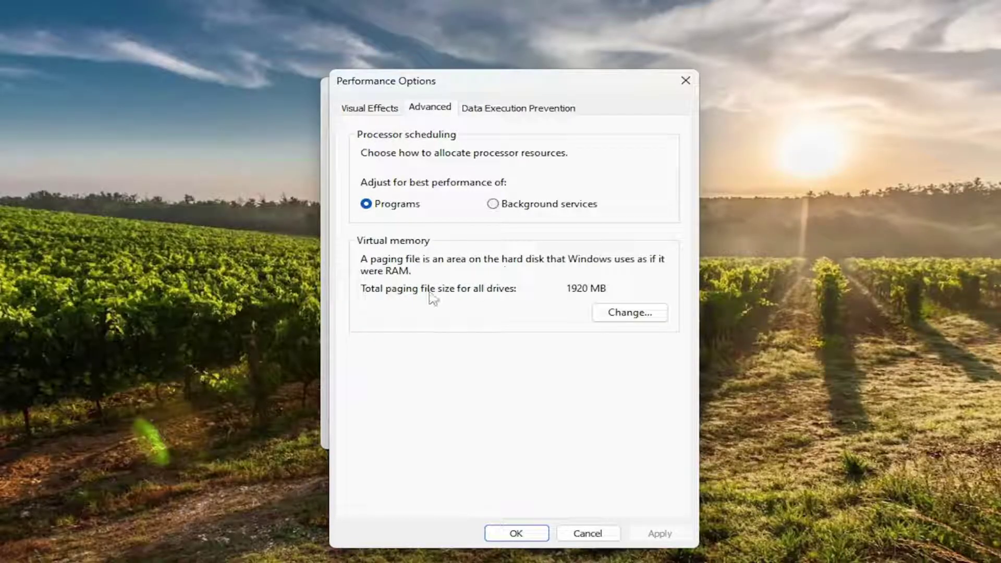
# In Virtual Memory, disable automatic paging management and set drive C: to No paging file.
pyautogui.click(626, 312)
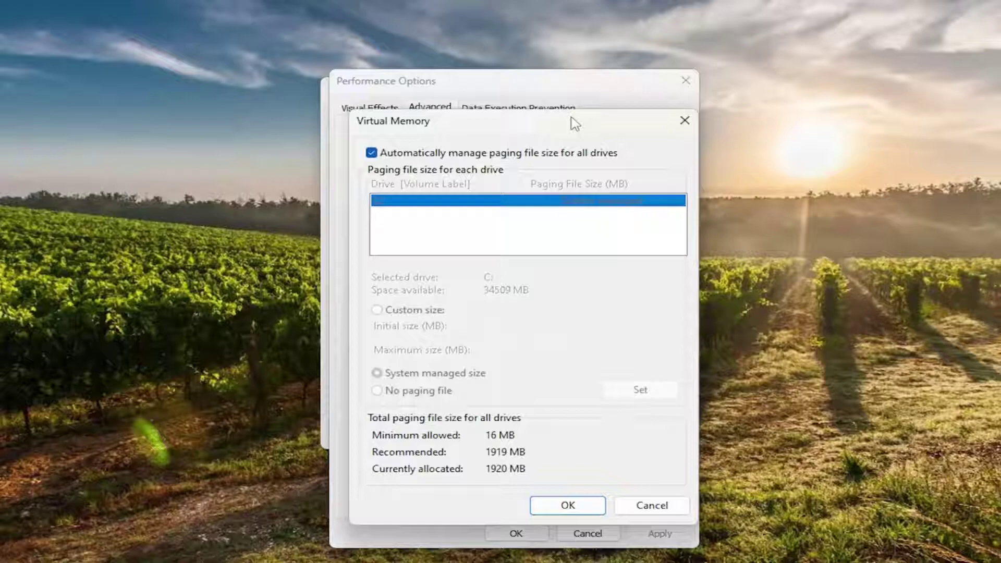
pyautogui.moveTo(561, 125); pyautogui.dragTo(559, 105)
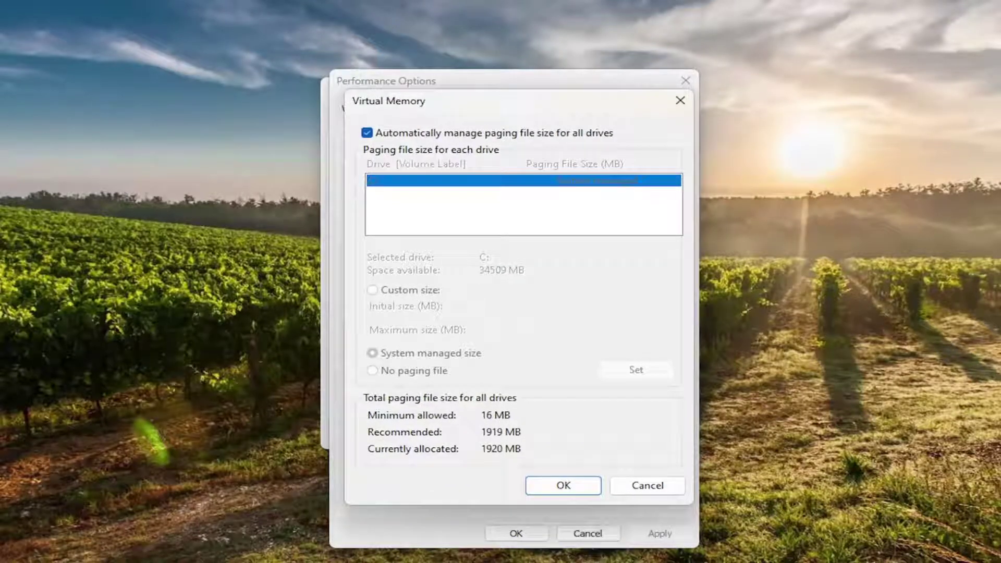
pyautogui.click(368, 133)
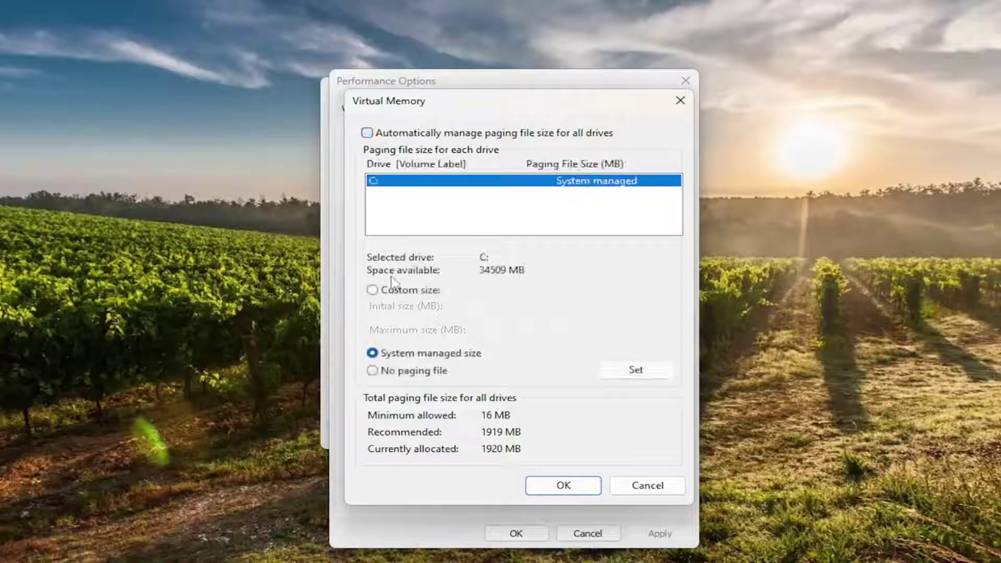
pyautogui.click(373, 289)
pyautogui.click(373, 372)
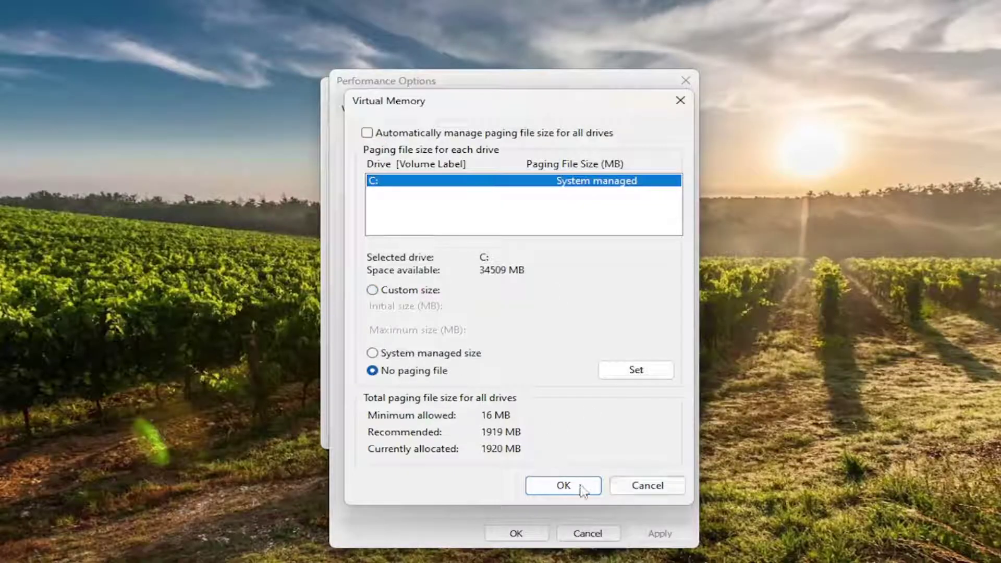
pyautogui.click(564, 485)
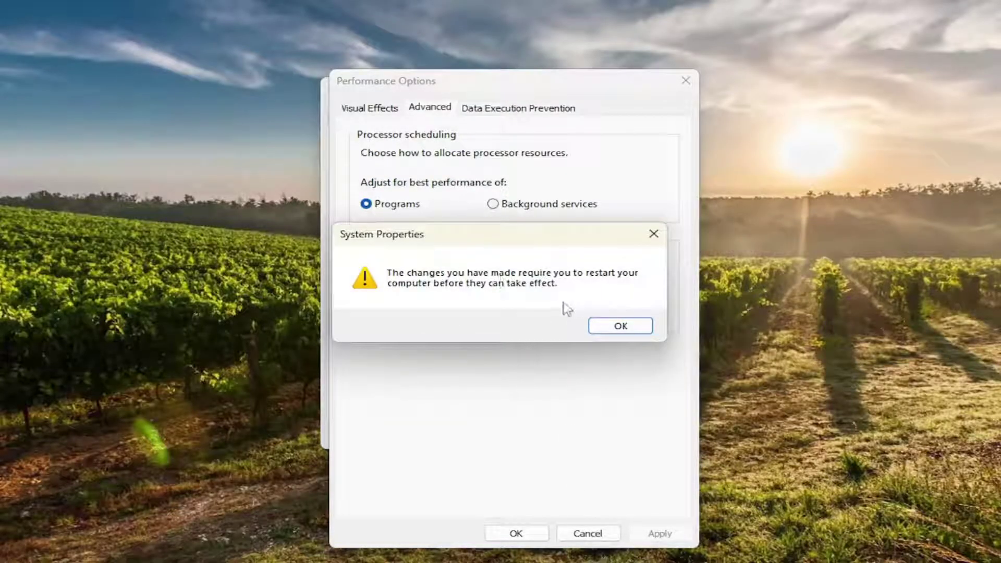
# Acknowledge the restart notice and confirm out of Performance Options and System Properties.
pyautogui.click(618, 326)
pyautogui.click(659, 534)
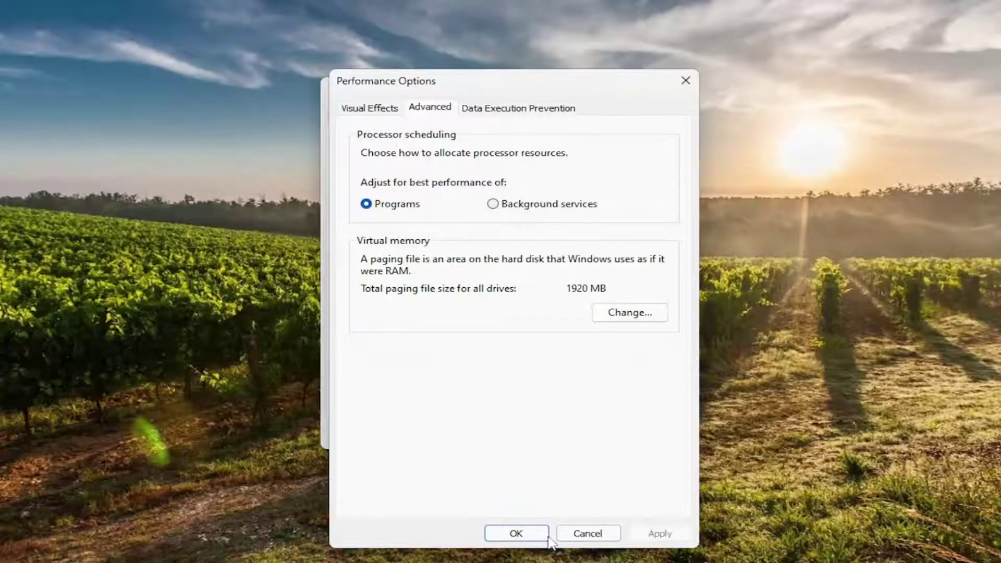
pyautogui.click(515, 534)
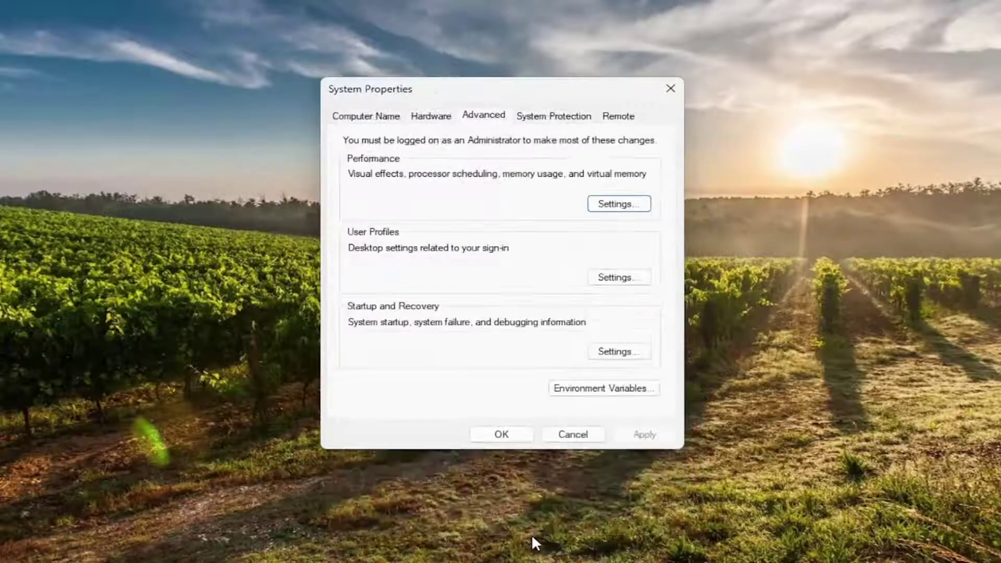
pyautogui.click(502, 434)
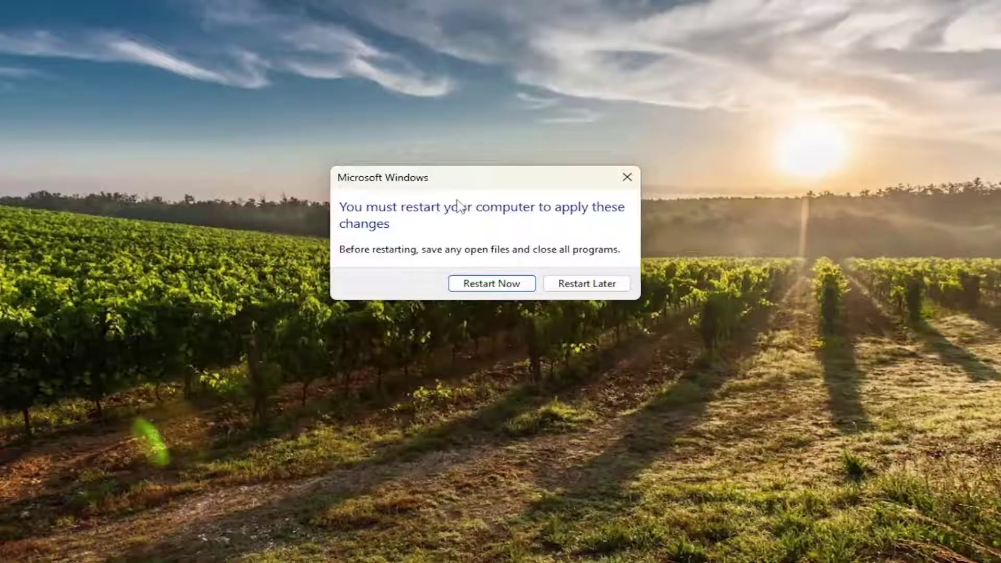
# Dismiss the restart prompt, then start 'cmd' as administrator and approve the UAC prompt.
pyautogui.click(631, 170)
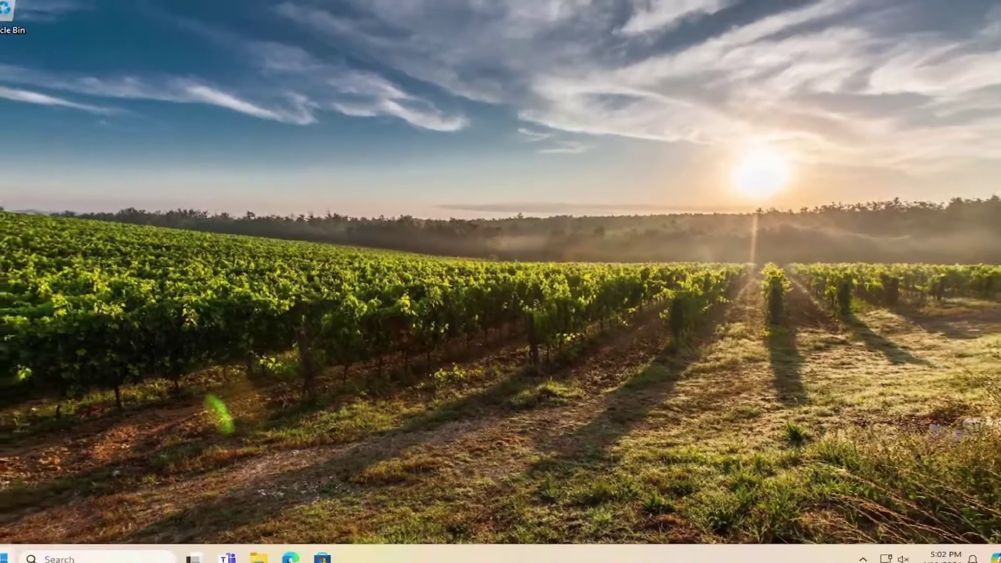
pyautogui.click(23, 547)
pyautogui.write('cmd')
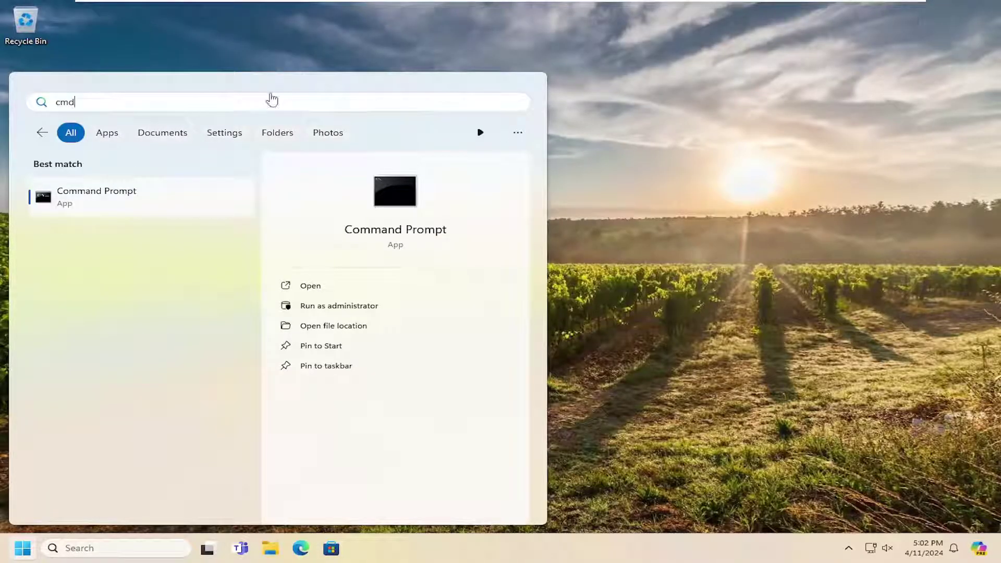
pyautogui.rightClick(102, 202)
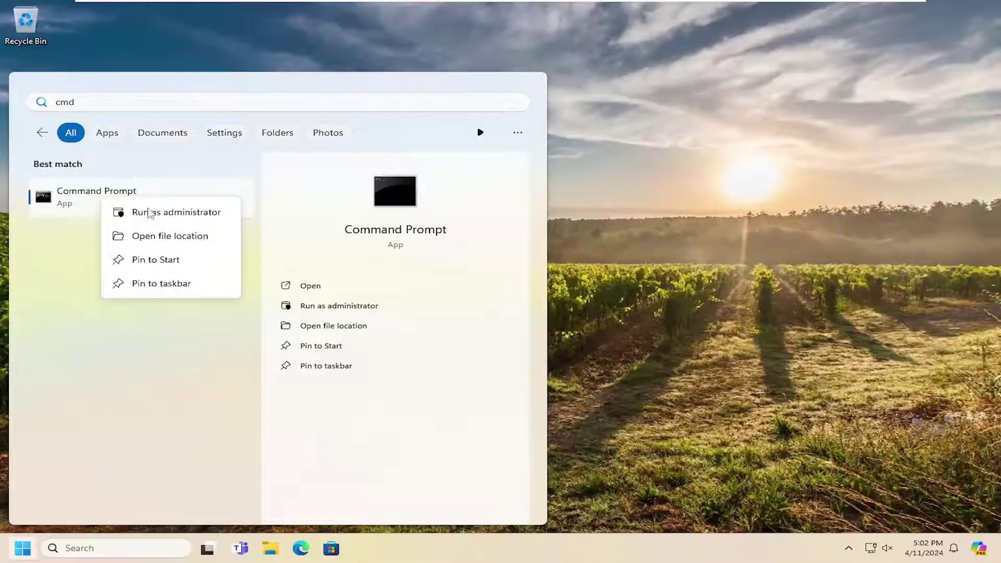
pyautogui.click(157, 211)
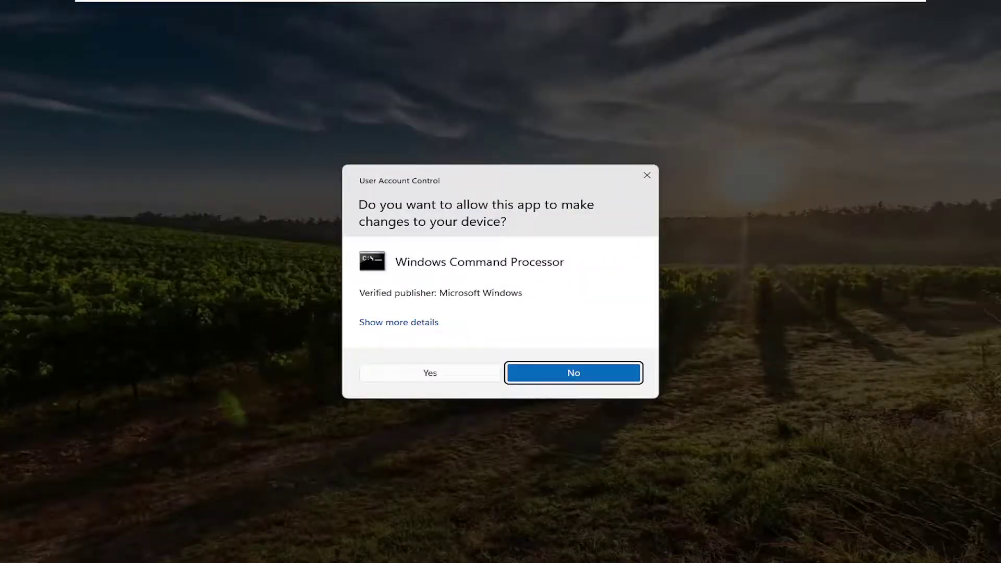
pyautogui.click(454, 373)
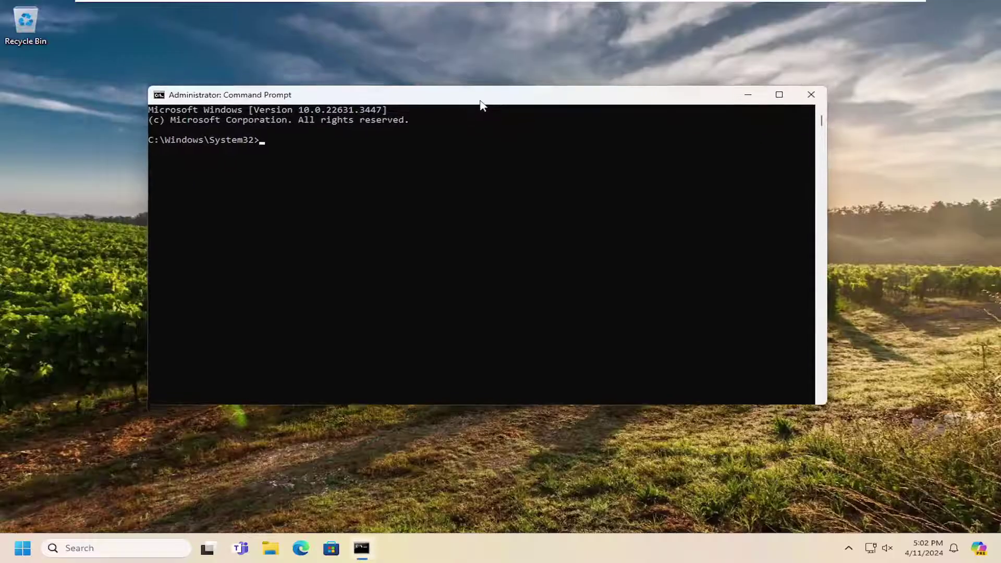
# Paste and run DISM /Online /Cleanup-Image /RestoreHealth via the title-bar Edit menu.
pyautogui.moveTo(482, 106); pyautogui.dragTo(478, 117)
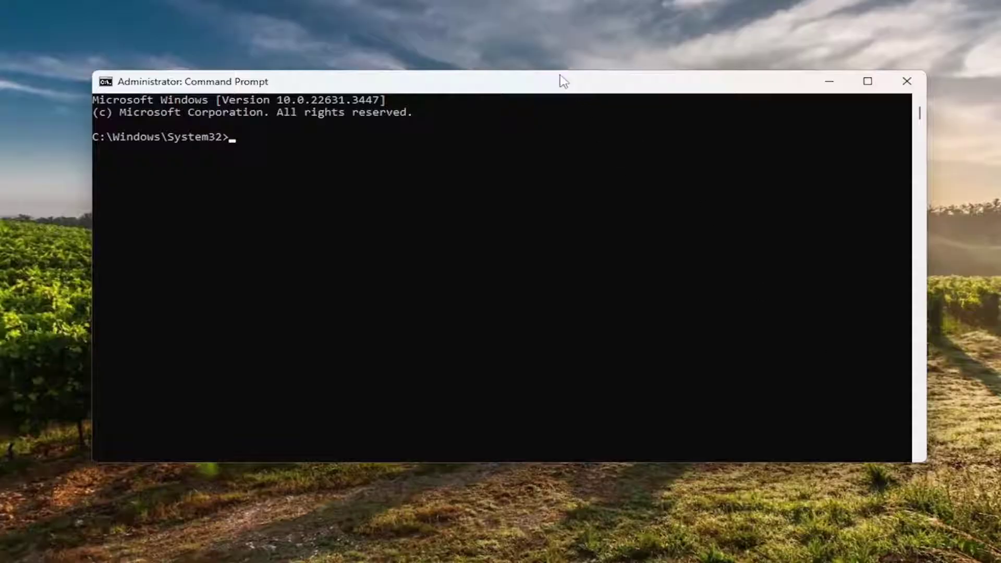
pyautogui.rightClick(488, 83)
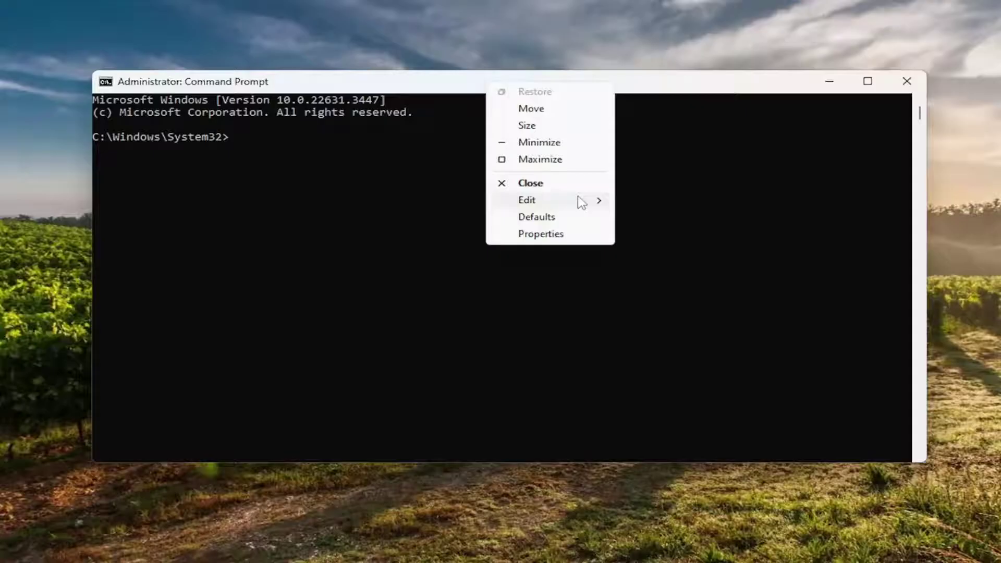
pyautogui.click(536, 201)
pyautogui.click(674, 228)
pyautogui.press('Return')
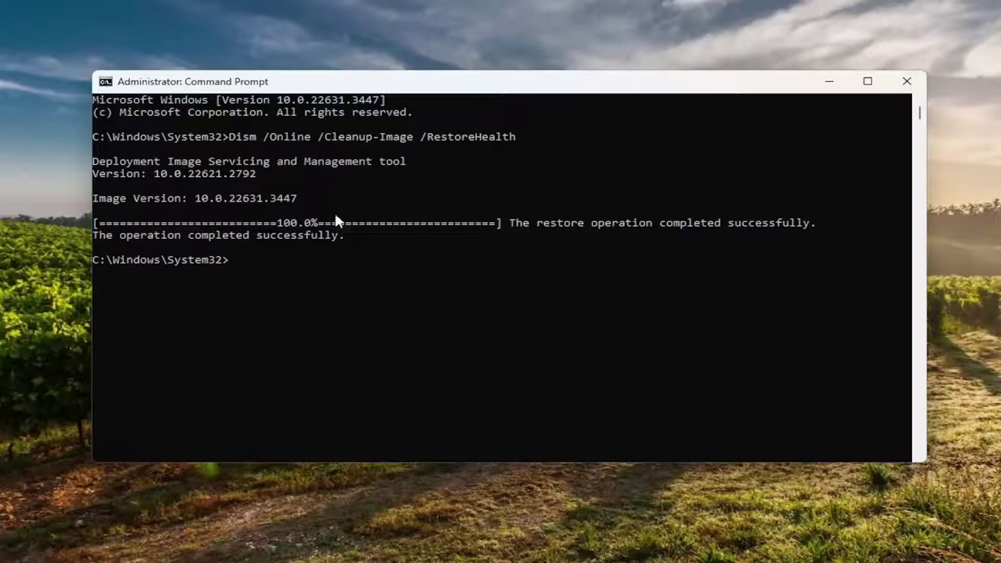
# Paste and run sfc /scannow via the title-bar Edit menu and let verification finish.
pyautogui.rightClick(468, 83)
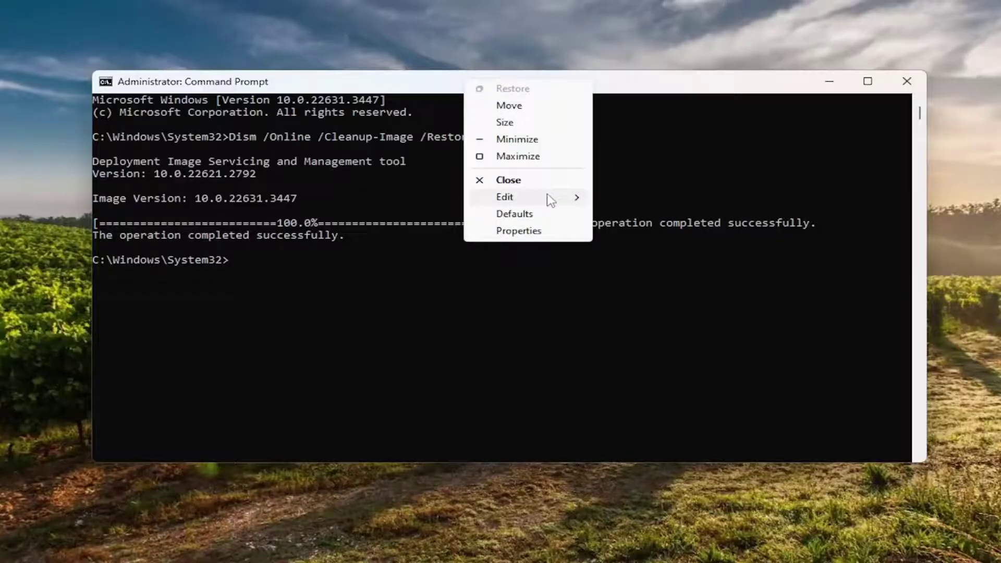
pyautogui.click(626, 226)
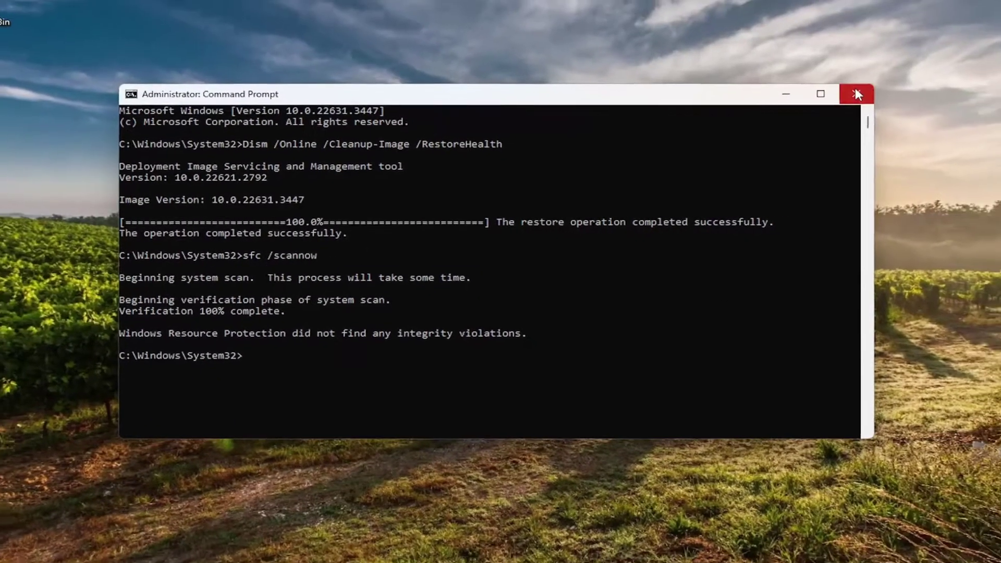
# Close Command Prompt and bring up the Start quick-links menu to restart.
pyautogui.click(857, 94)
pyautogui.rightClick(22, 548)
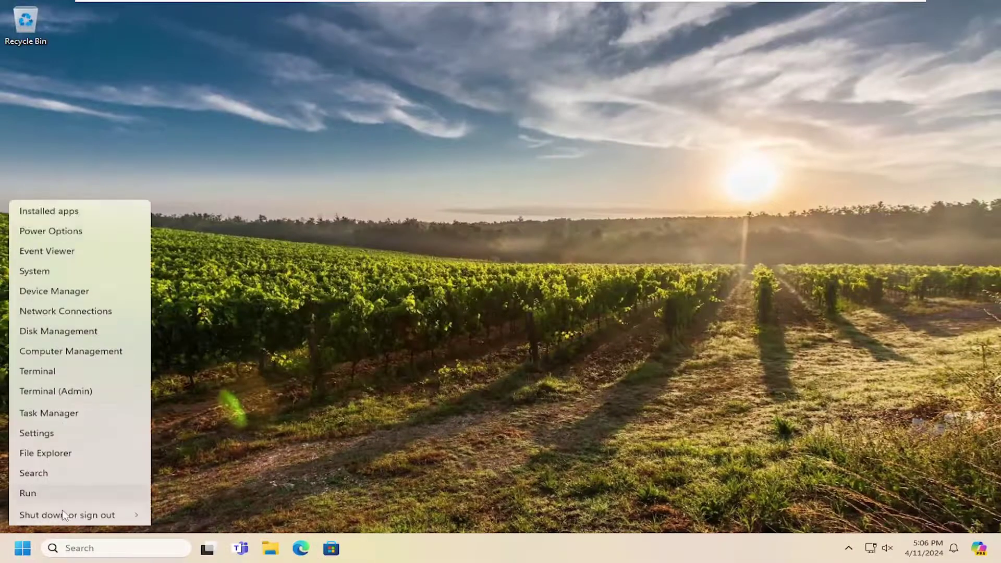